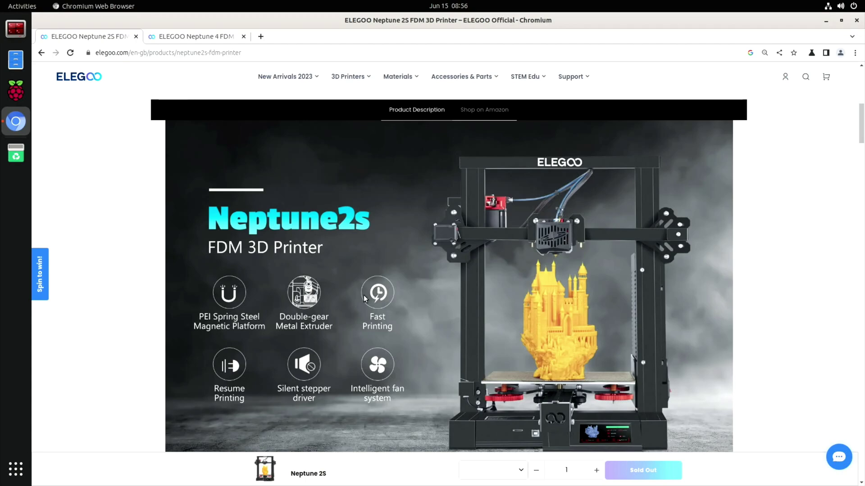
# - Scroll the Neptune 2S page, then switch to the ELEGOO Neptune 4 FDM product tab
pyautogui.scroll(-6, 383, 305)
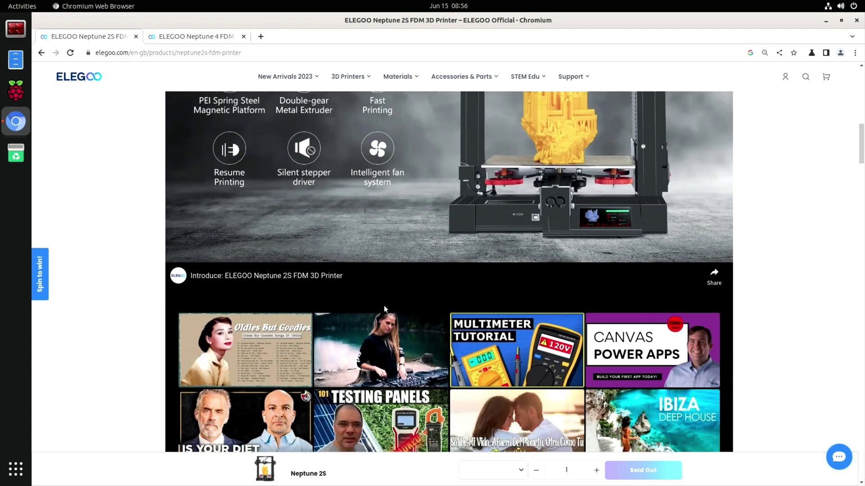
pyautogui.scroll(-5, 385, 309)
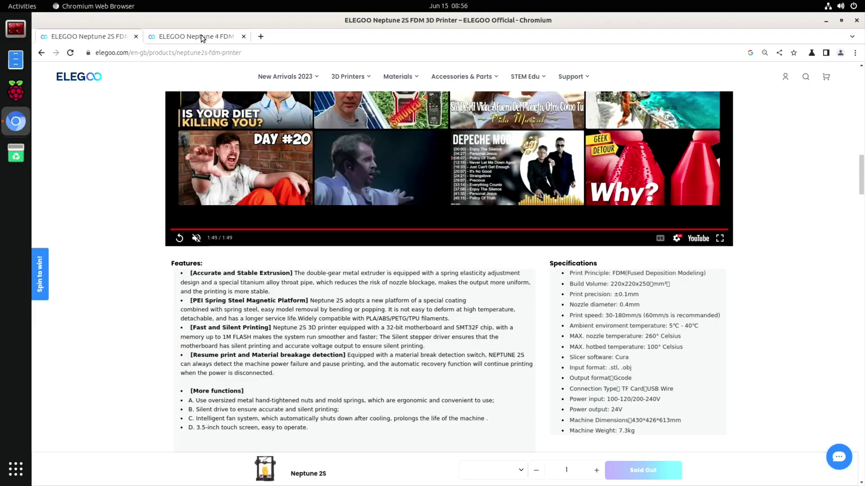
pyautogui.click(201, 36)
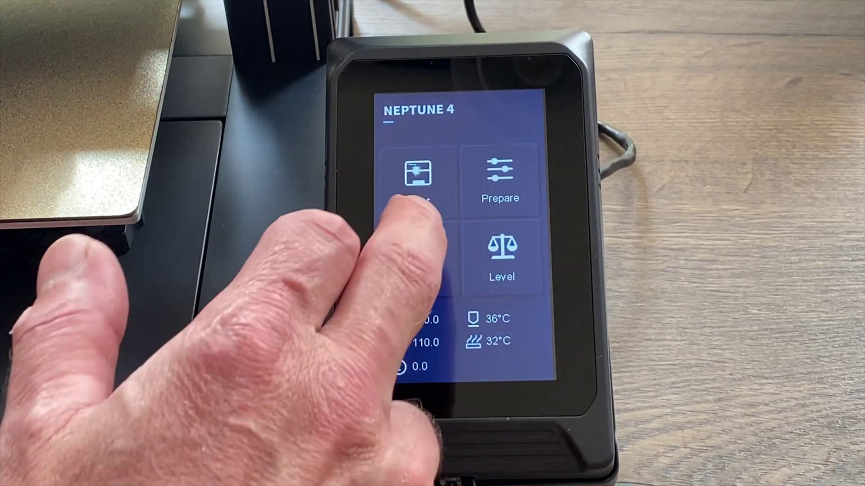
# - Open Settings on the Neptune 4 touchscreen and view the About Machine screen
pyautogui.click(419, 259)
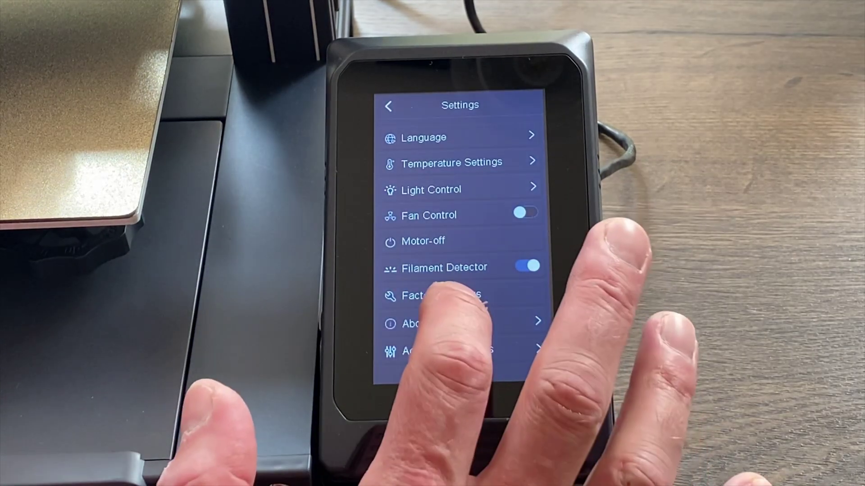
pyautogui.click(436, 323)
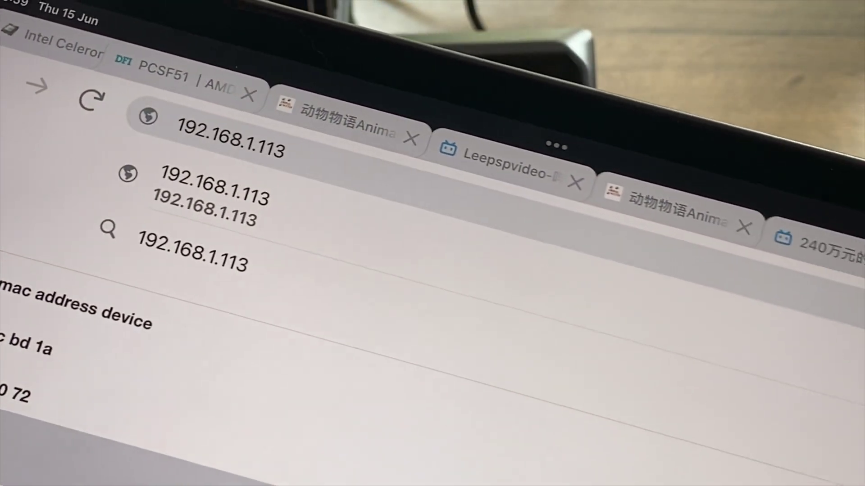
# - Load Fluidd at 192.168.1.113 and look through the Console, Dashboard and History pages
pyautogui.press('Return')
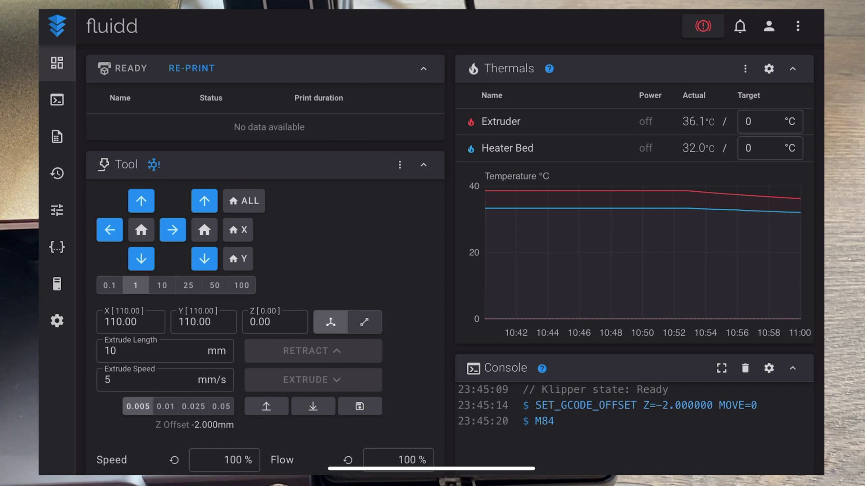
pyautogui.click(57, 99)
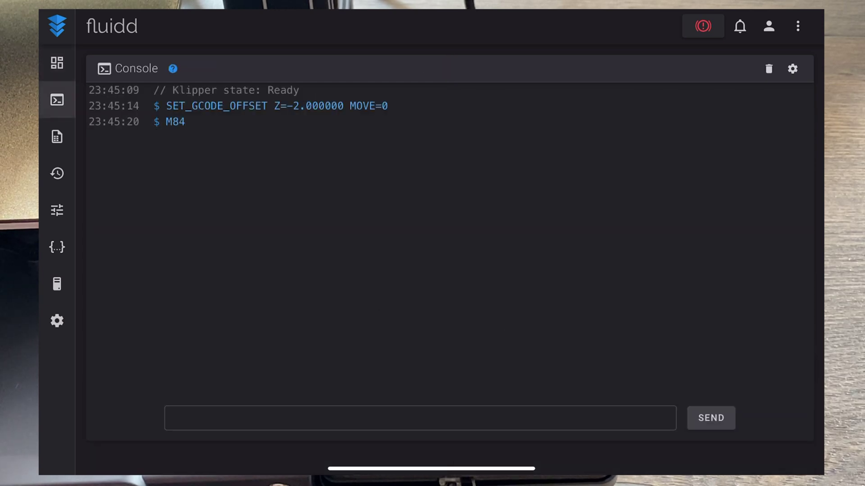
pyautogui.click(57, 63)
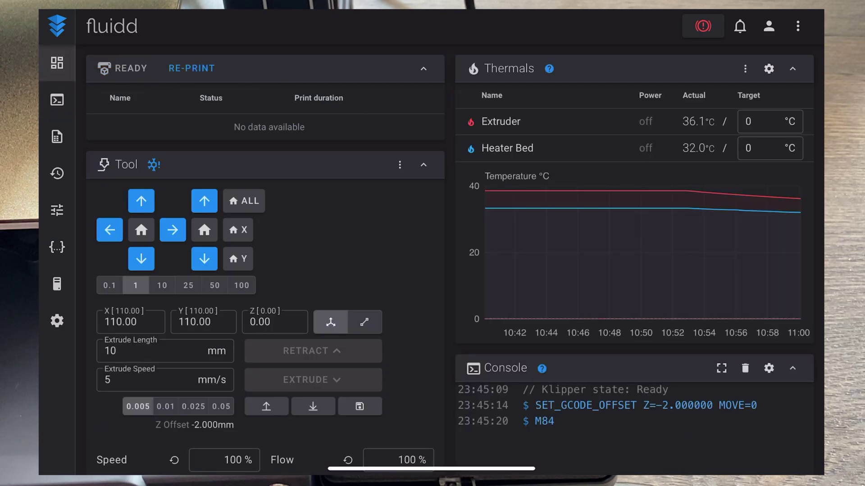
pyautogui.click(57, 137)
pyautogui.click(57, 174)
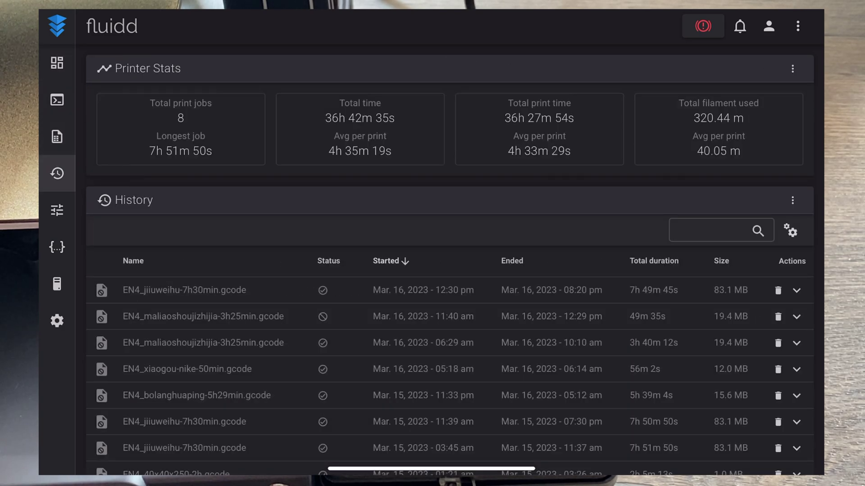
# - Browse Fluidd's Tune, Configuration and System pages, ending on Settings
pyautogui.click(57, 210)
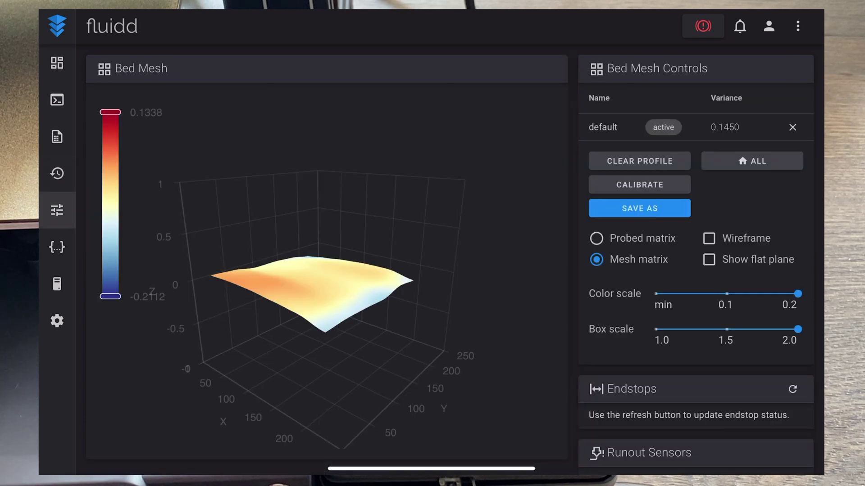
pyautogui.click(56, 247)
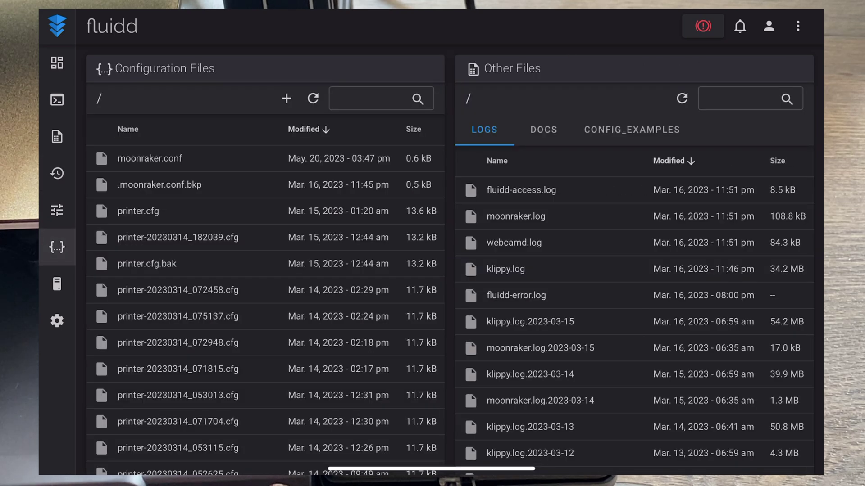
pyautogui.click(57, 284)
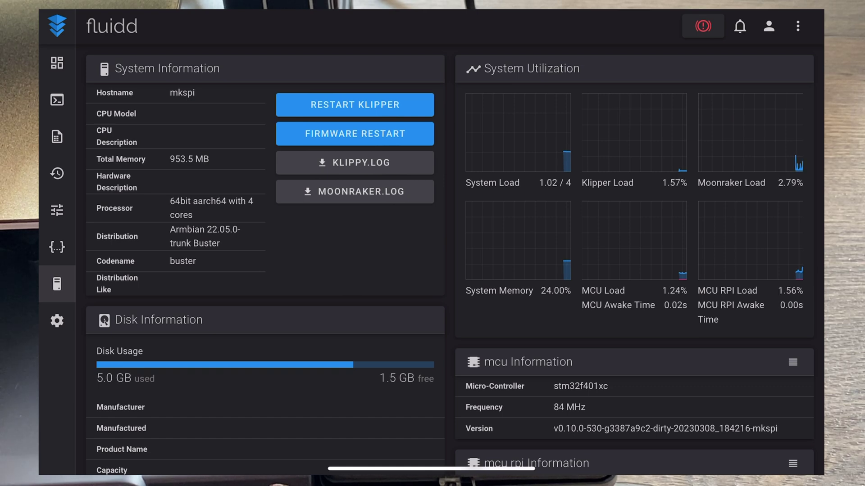
pyautogui.click(57, 320)
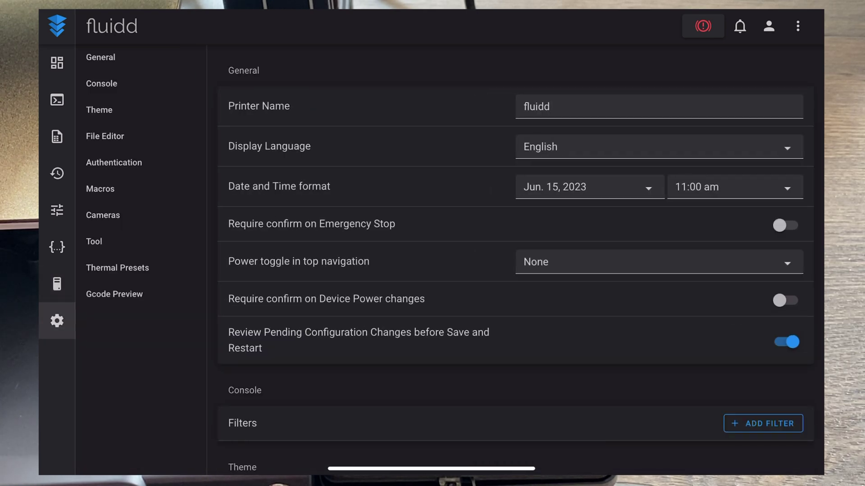
# - Step through the Theme, File Editor, Authentication and Macros settings sections to reach Cameras
pyautogui.scroll(-10, 515, 243)
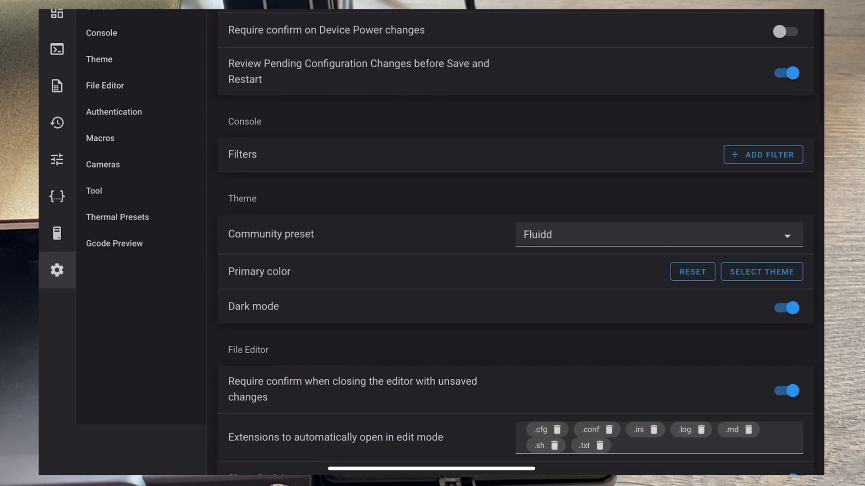
pyautogui.scroll(10, 515, 243)
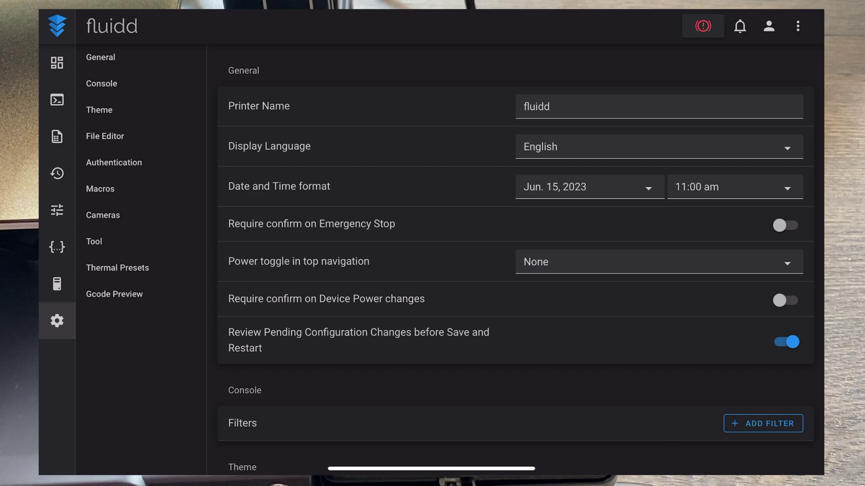
pyautogui.click(99, 110)
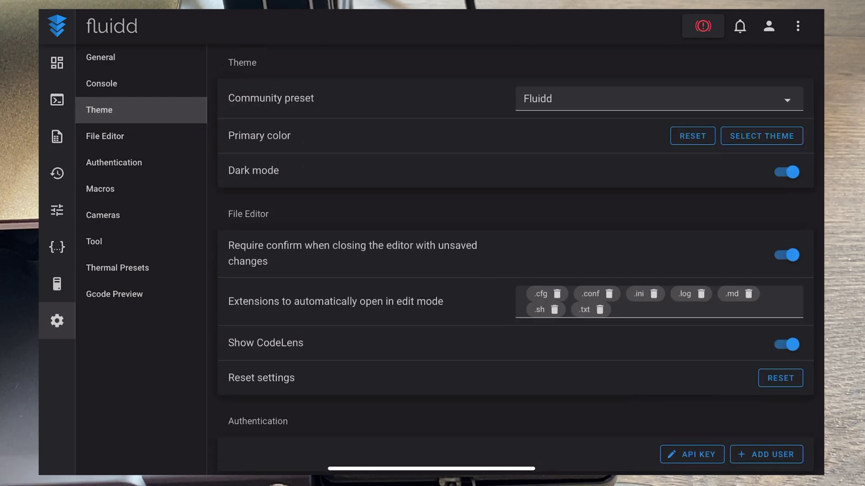
pyautogui.click(105, 136)
pyautogui.click(114, 163)
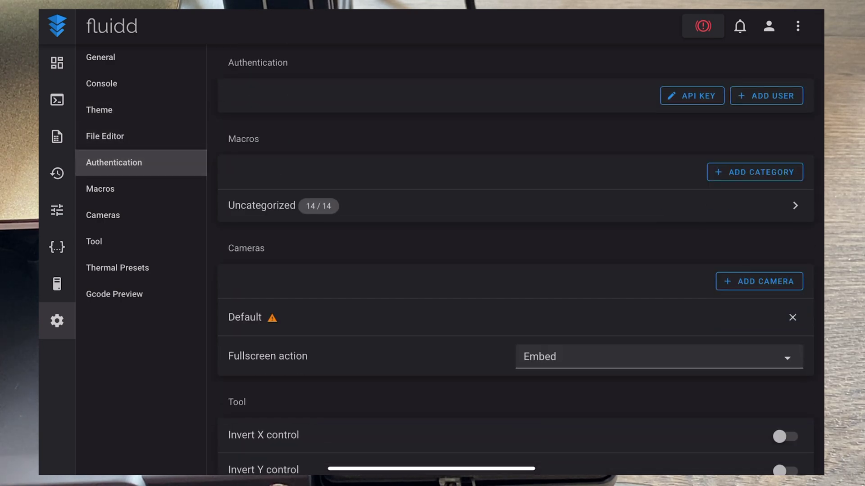
pyautogui.click(100, 189)
pyautogui.click(103, 216)
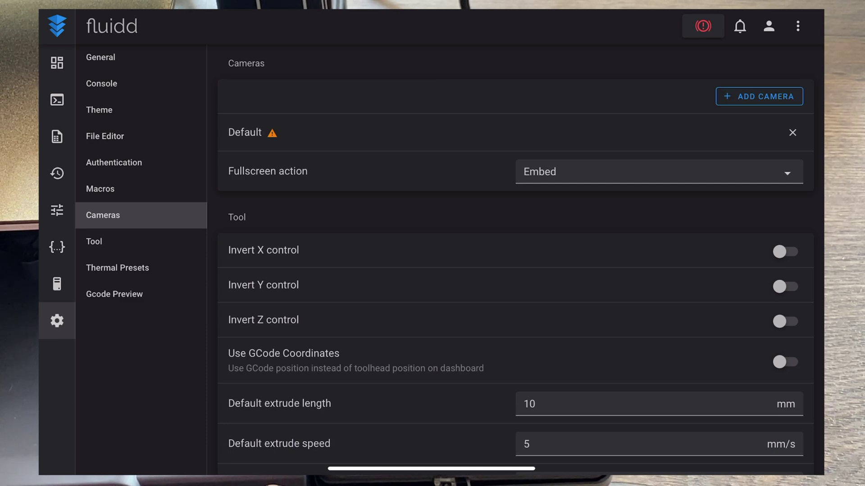
# - Add a camera named 'Test' and select it in the dashboard's Cameras panel
pyautogui.click(759, 97)
pyautogui.click(508, 122)
pyautogui.write('Test')
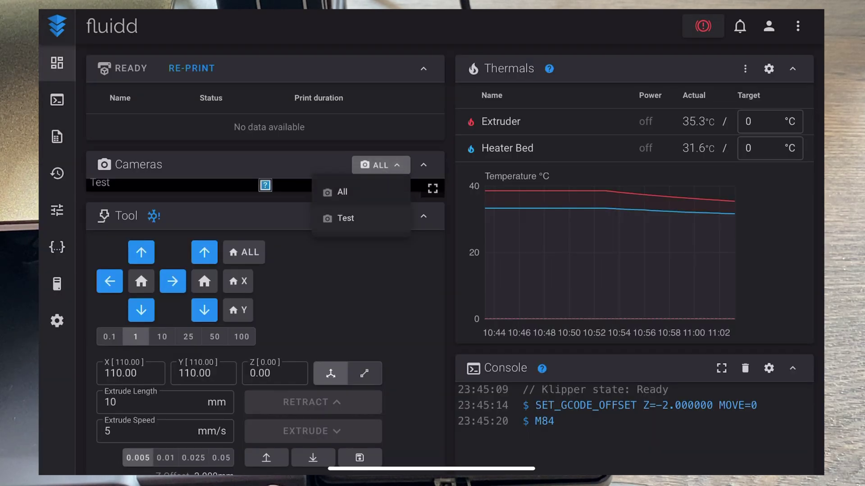
pyautogui.click(345, 218)
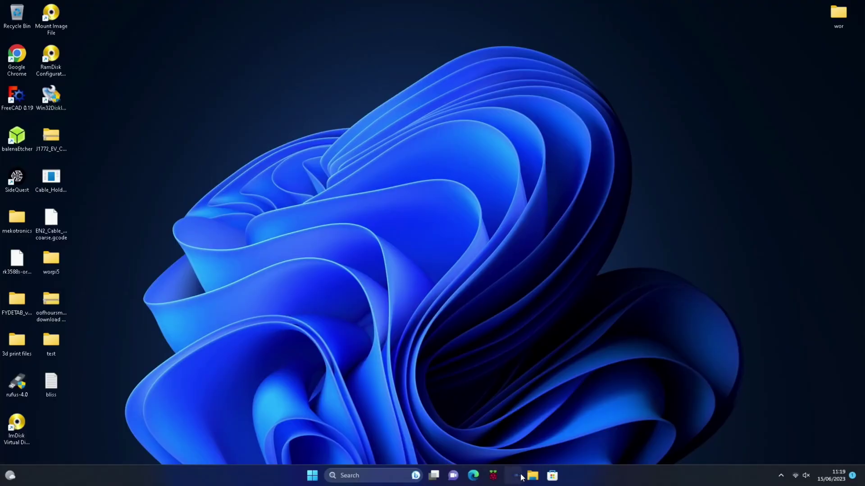
# - Browse to USB Drive (D:) > 2.Software > ELEGOO software and select ELEGOO_Cura
pyautogui.click(527, 477)
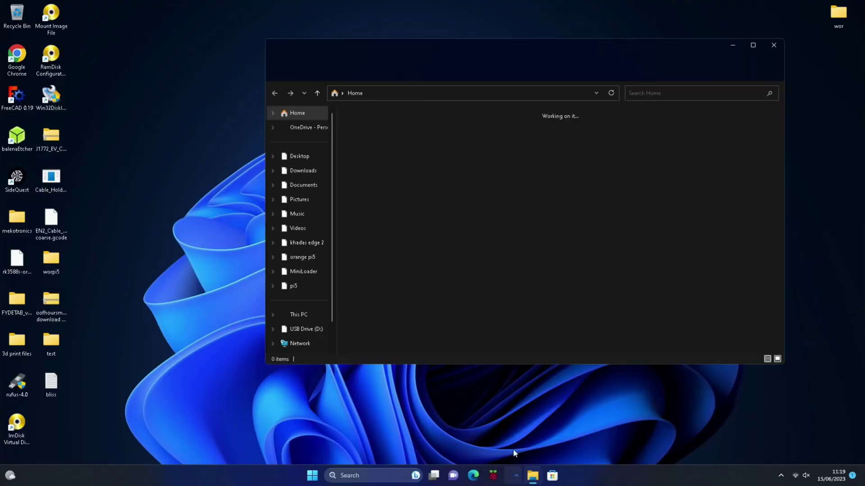
pyautogui.click(310, 343)
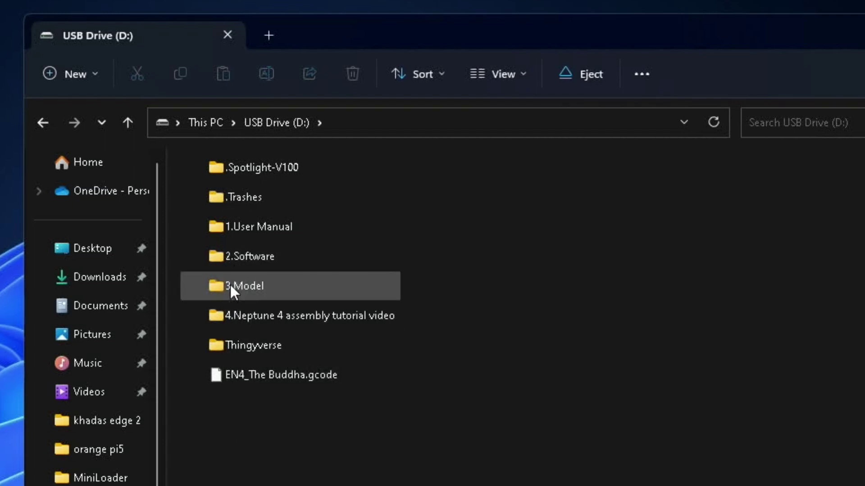
pyautogui.doubleClick(231, 254)
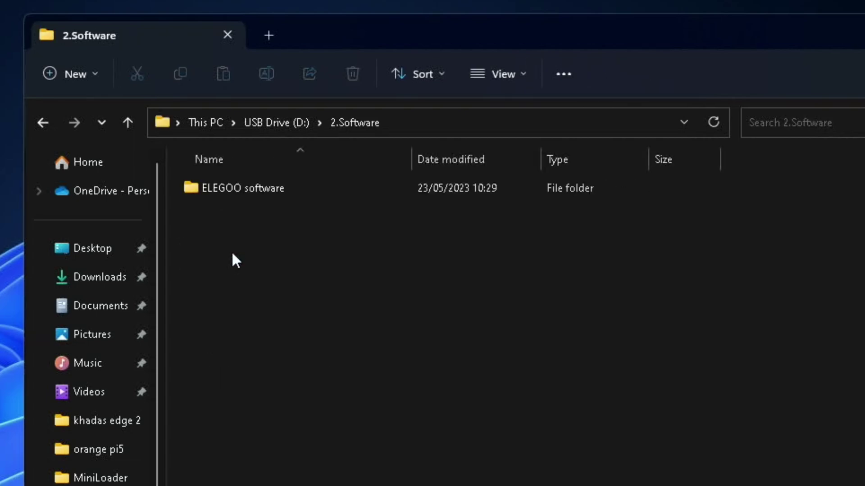
pyautogui.doubleClick(203, 189)
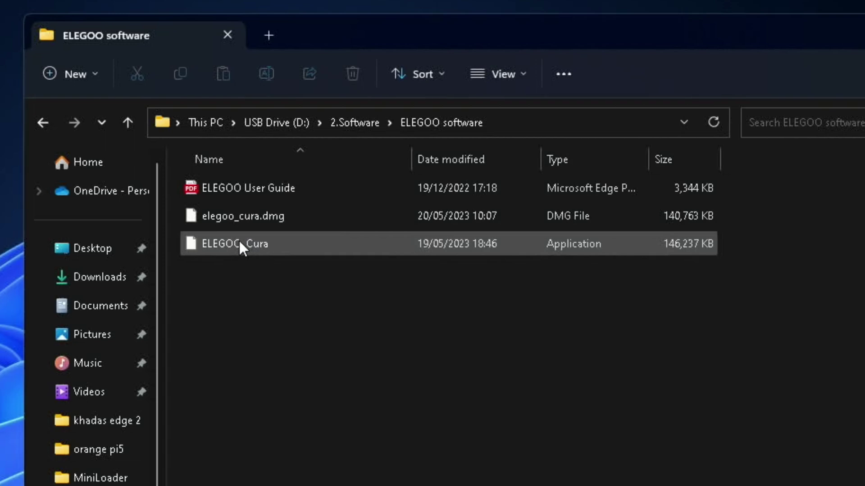
pyautogui.click(239, 241)
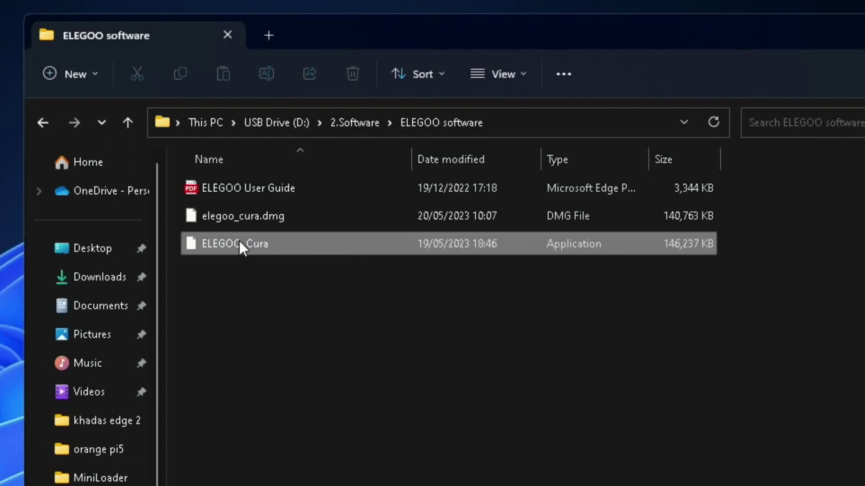
# - Install ELEGOO Cura and its drivers to the default folder, with 'Open stl files with Cura' ticked
pyautogui.rightClick(240, 242)
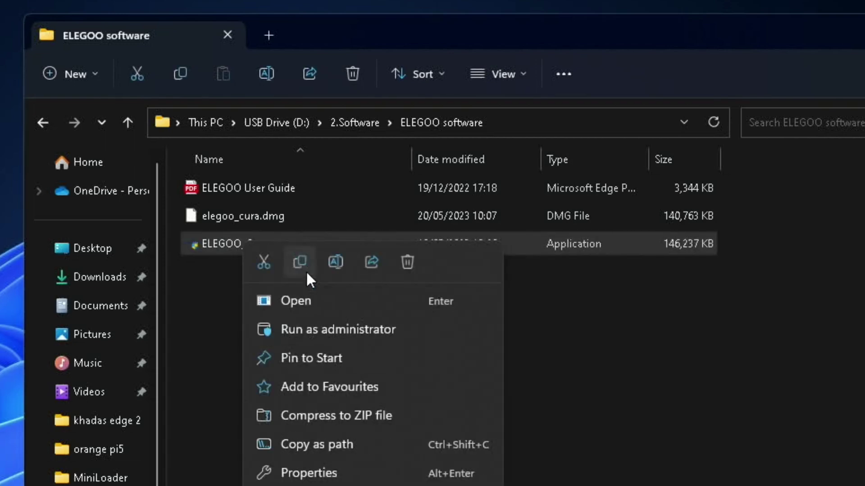
pyautogui.click(302, 296)
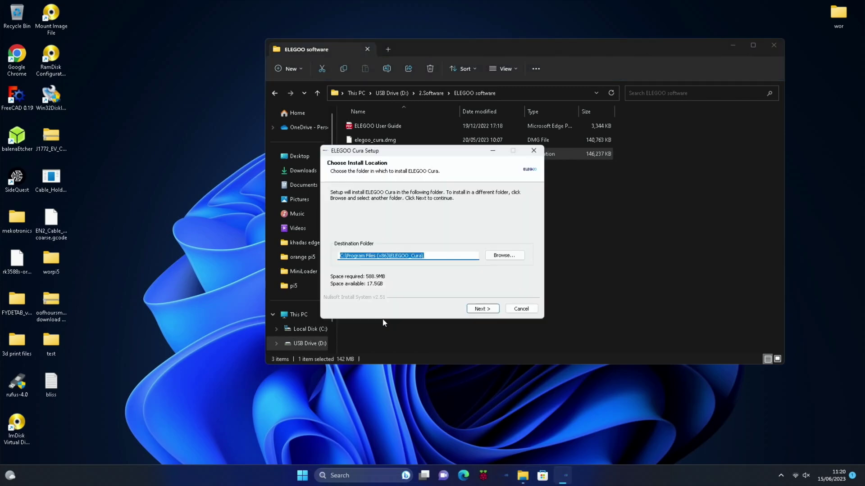
pyautogui.click(469, 309)
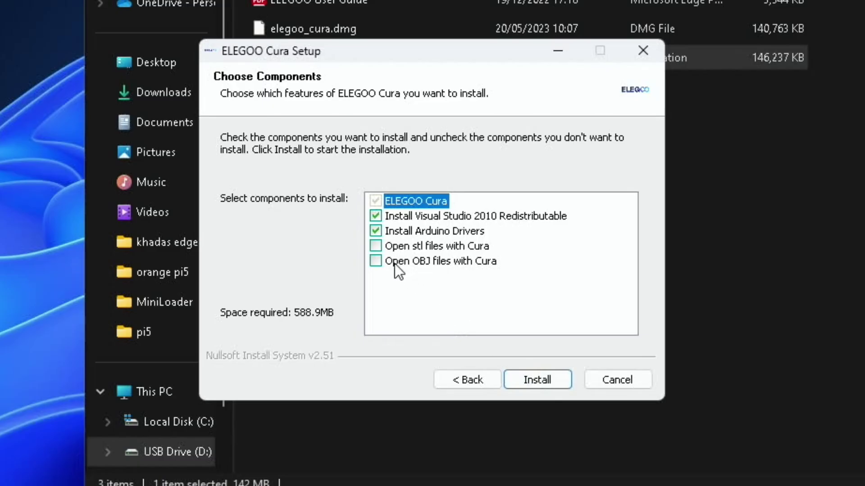
pyautogui.click(376, 247)
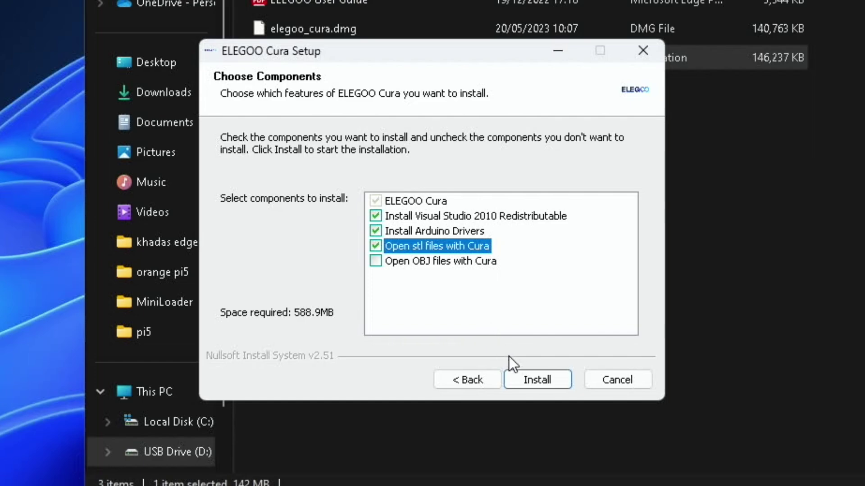
pyautogui.click(528, 373)
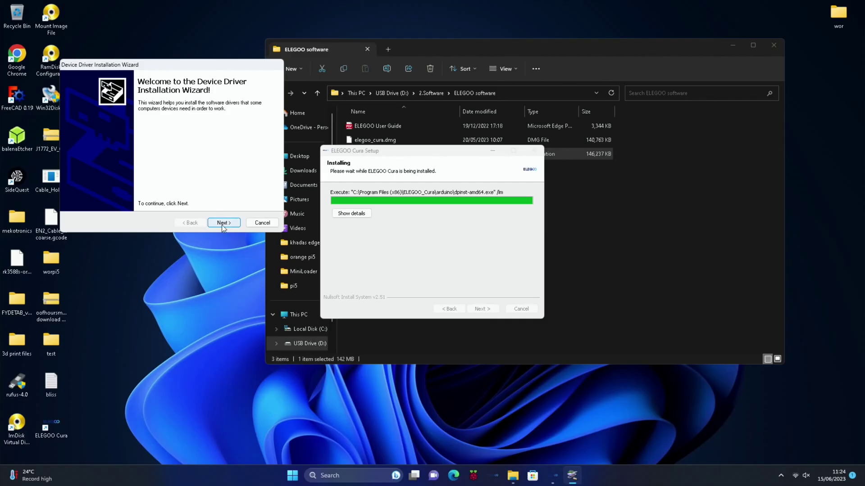
pyautogui.click(222, 224)
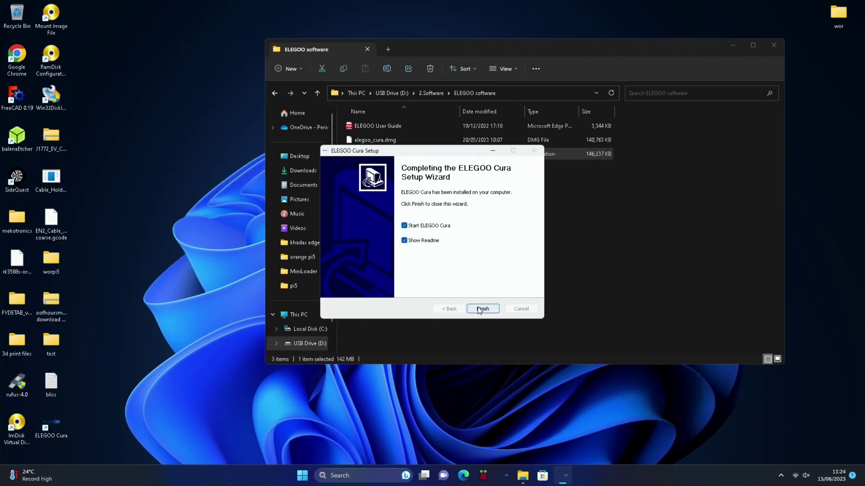
pyautogui.click(479, 308)
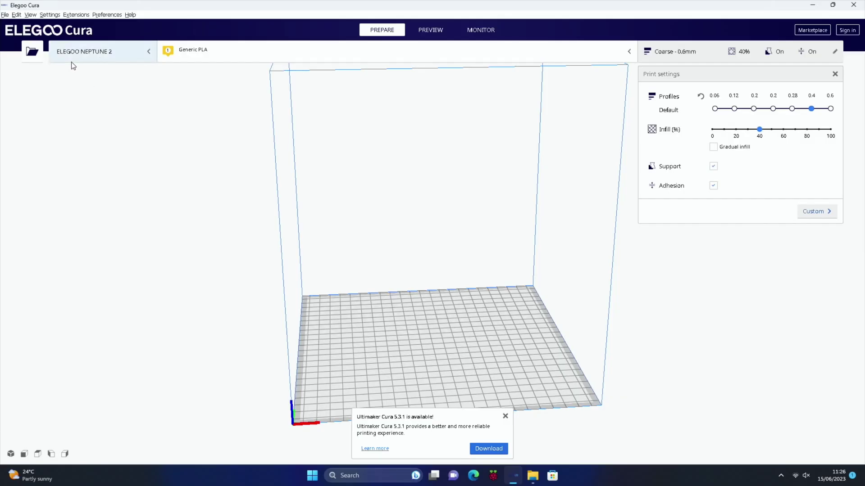
# - Add the non-networked ELEGOO NEPTUNE 4 printer and close the Cura update popup
pyautogui.click(125, 53)
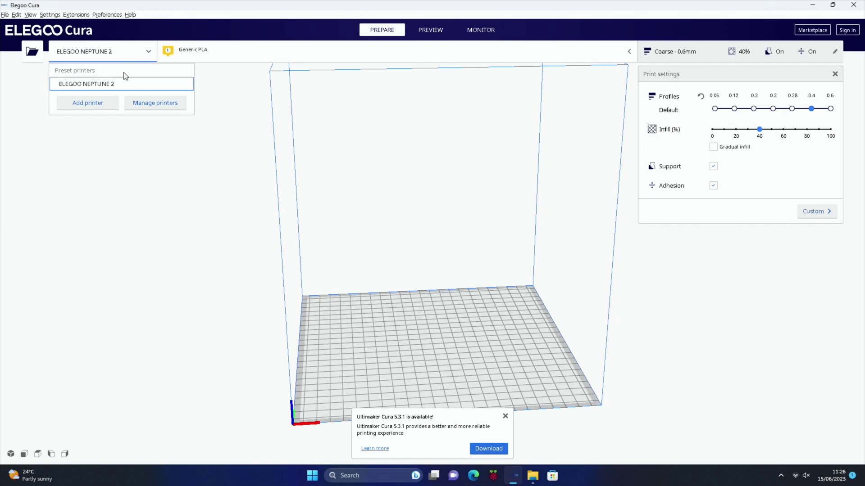
pyautogui.click(104, 102)
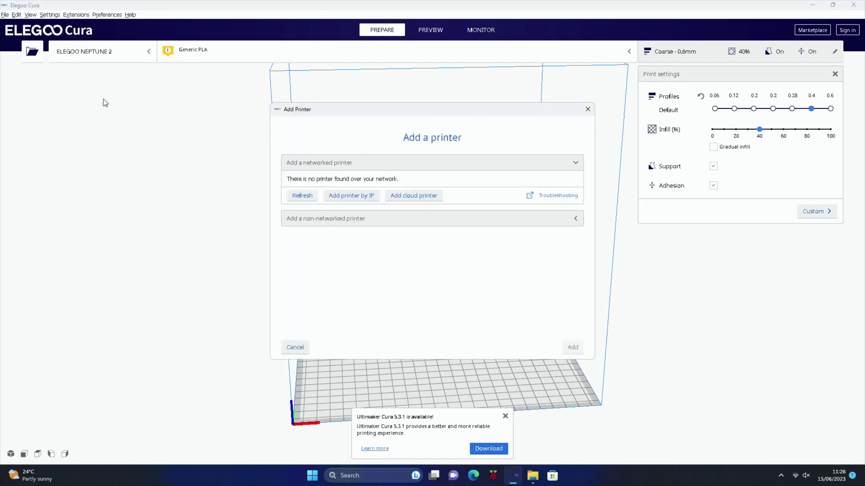
pyautogui.click(369, 218)
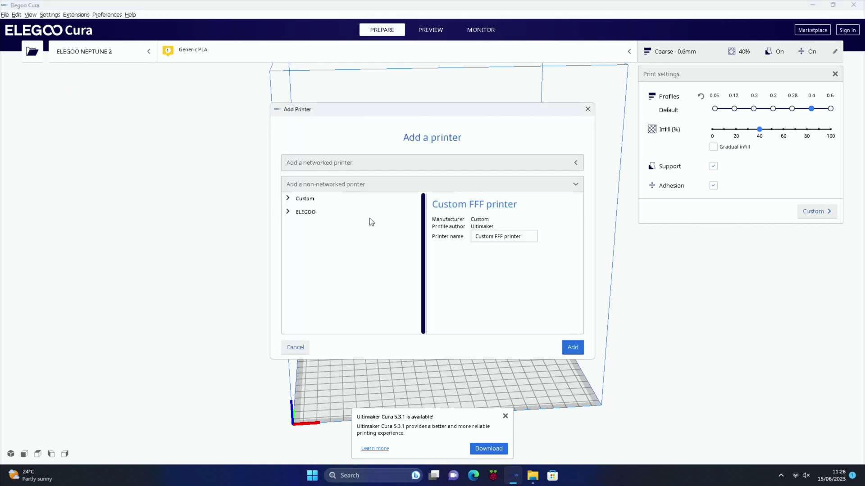
pyautogui.click(315, 214)
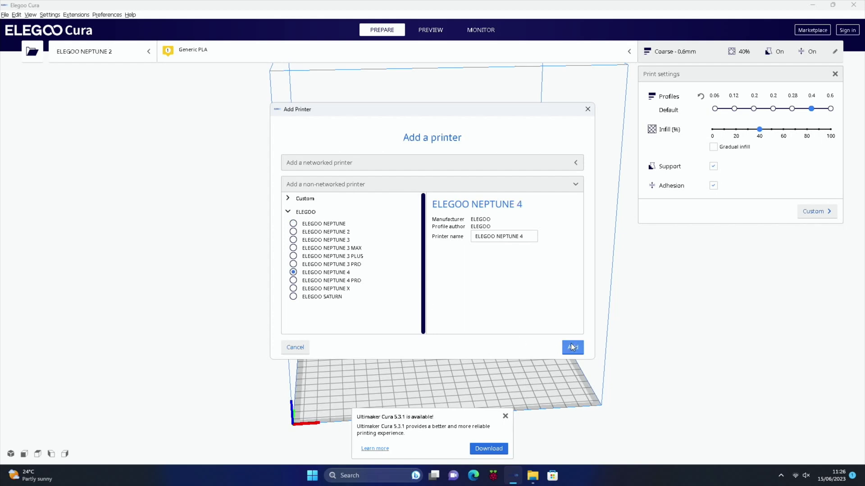
pyautogui.click(573, 347)
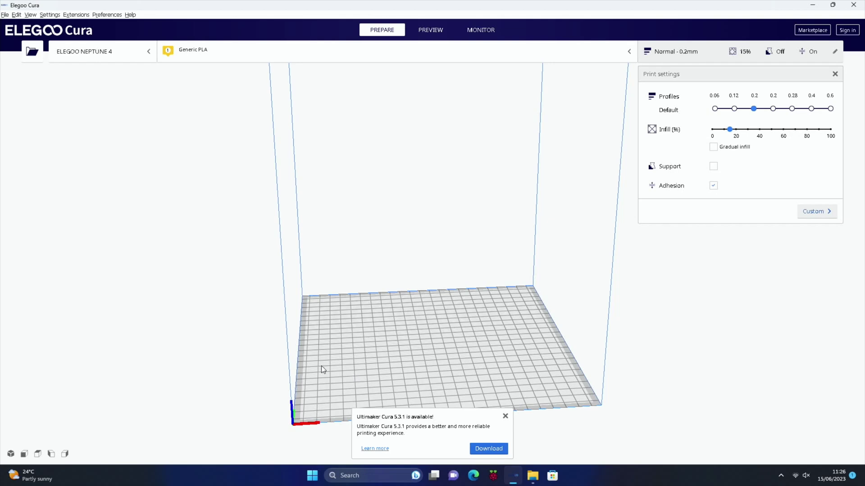
pyautogui.click(505, 416)
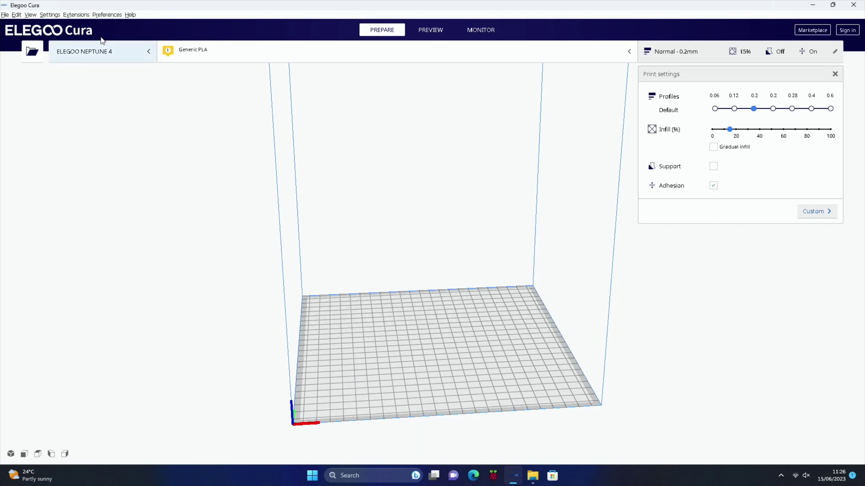
# - Open screw_knurl from USB Drive (D:) > Thingyverse > Holder_6034363 > files onto the plate
pyautogui.click(5, 15)
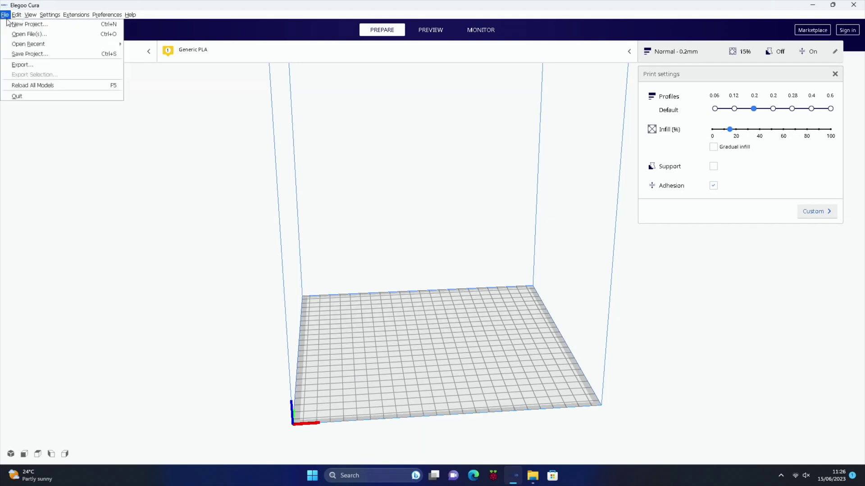
pyautogui.click(27, 34)
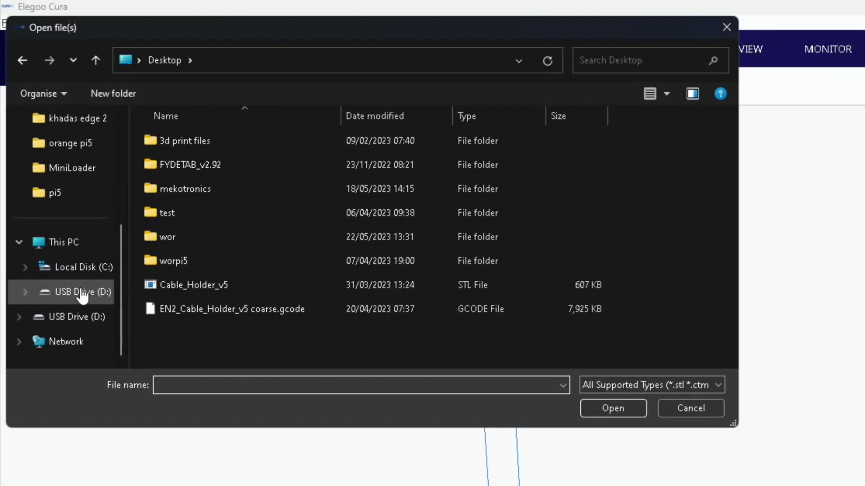
pyautogui.click(82, 294)
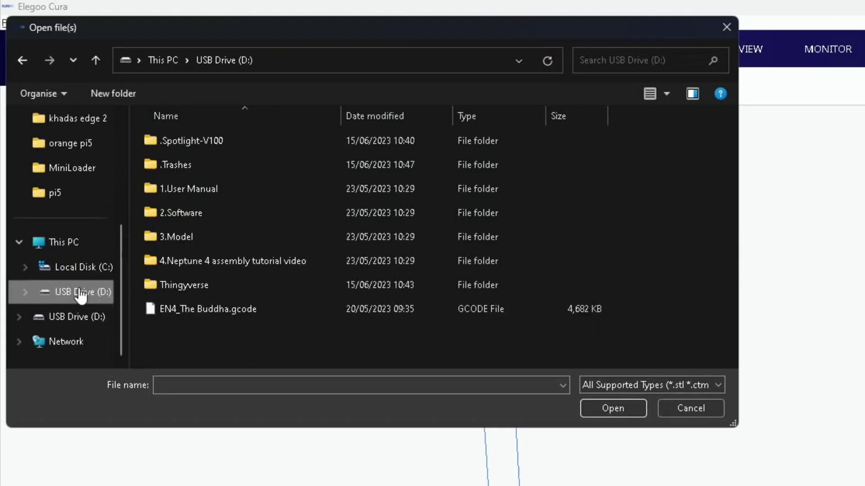
pyautogui.doubleClick(162, 284)
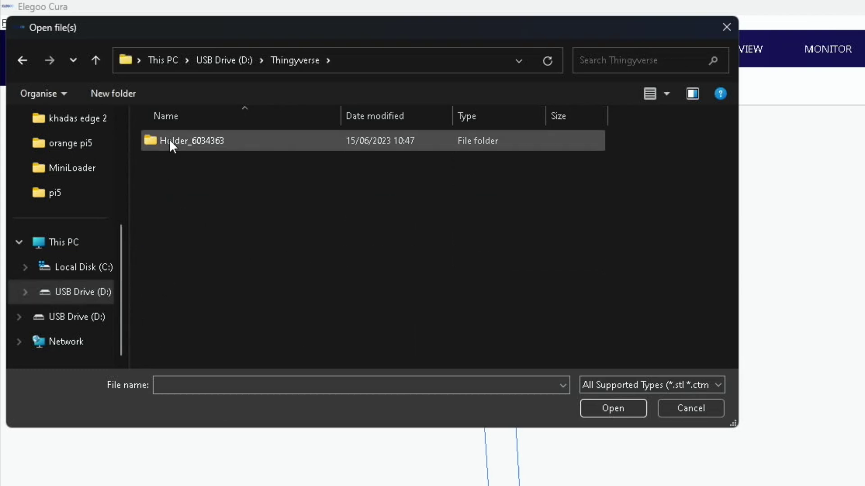
pyautogui.doubleClick(166, 134)
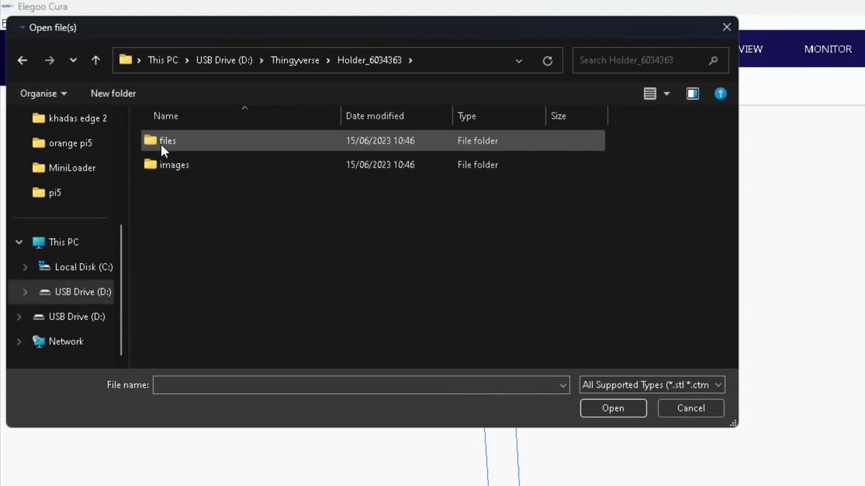
pyautogui.doubleClick(160, 145)
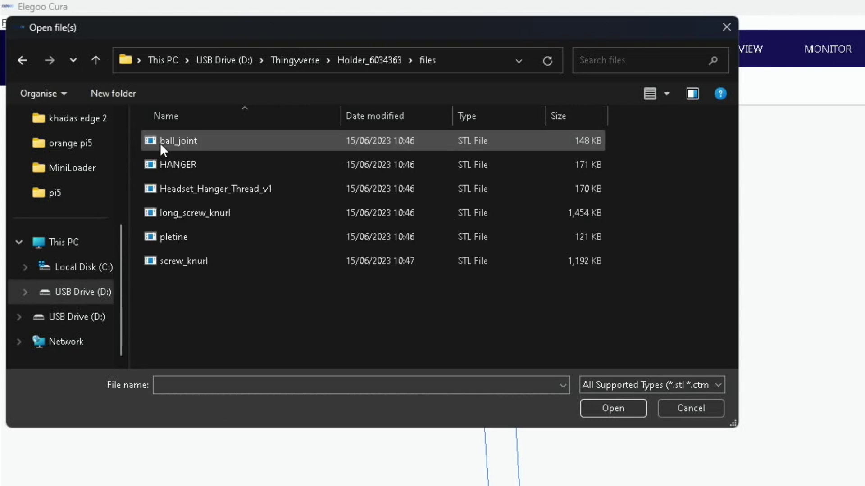
pyautogui.click(161, 261)
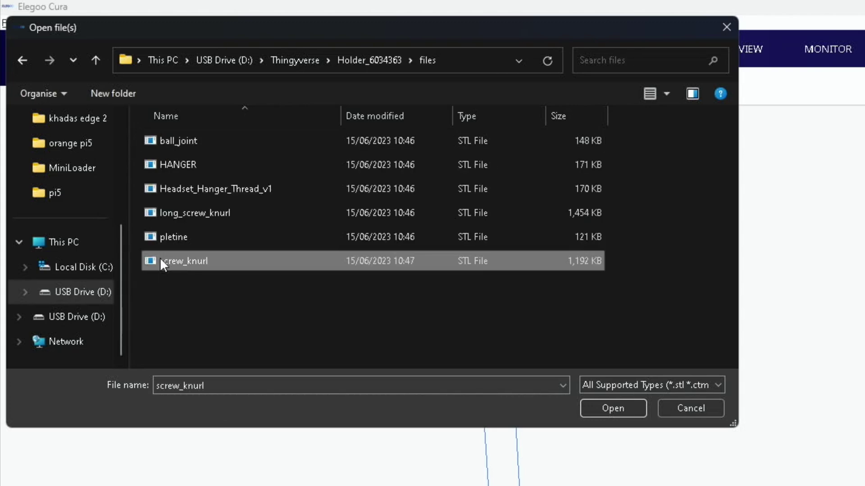
pyautogui.click(602, 399)
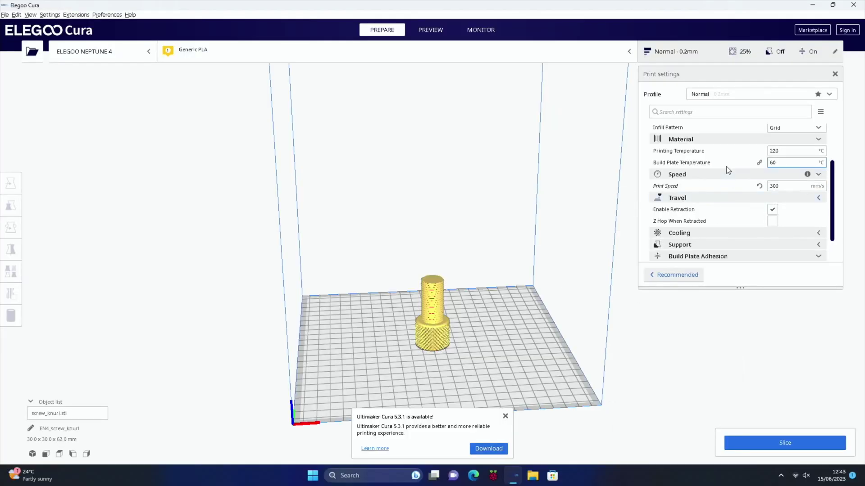
# - Confirm Print Speed is 300 and slice the knurled screw (45 minutes, 16 g)
pyautogui.scroll(3, 782, 143)
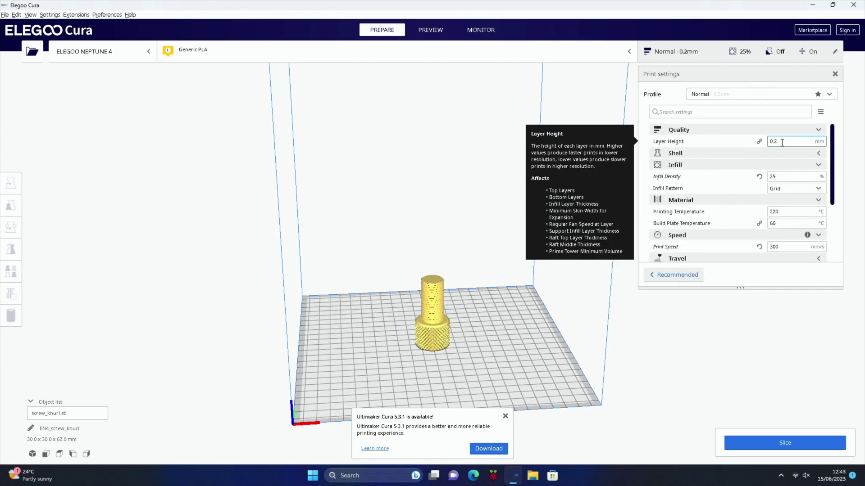
pyautogui.moveTo(740, 179)
pyautogui.scroll(-3, 740, 179)
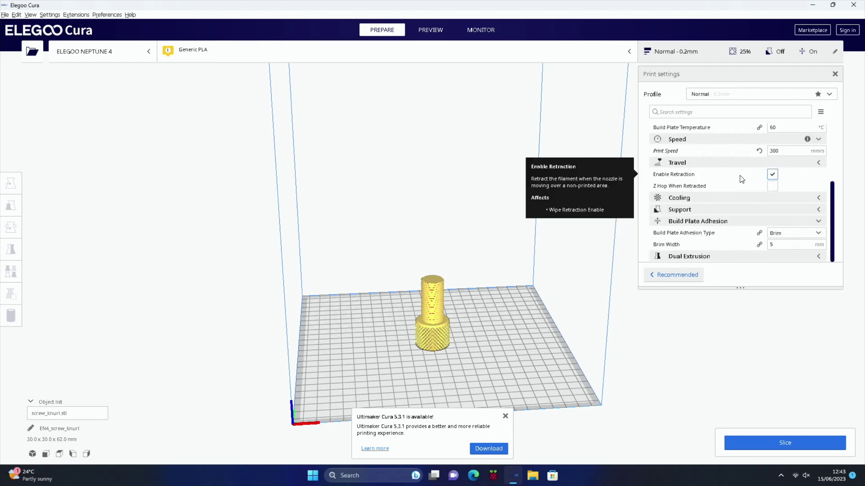
pyautogui.click(784, 154)
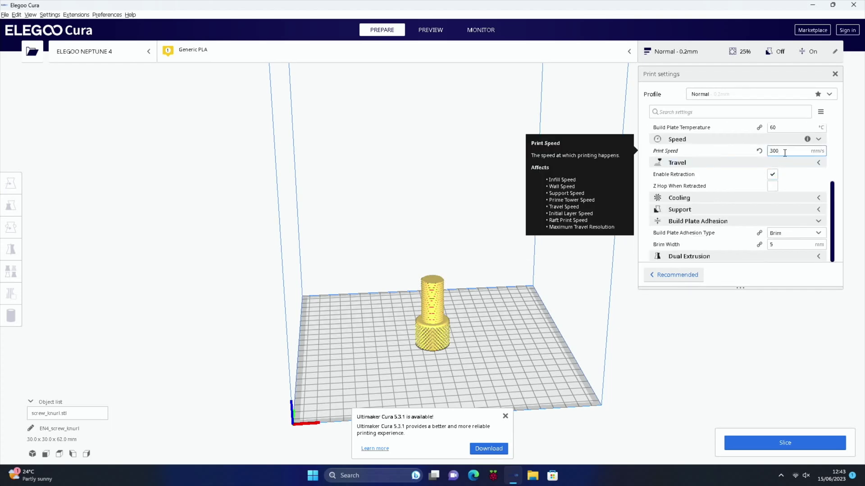
pyautogui.click(767, 444)
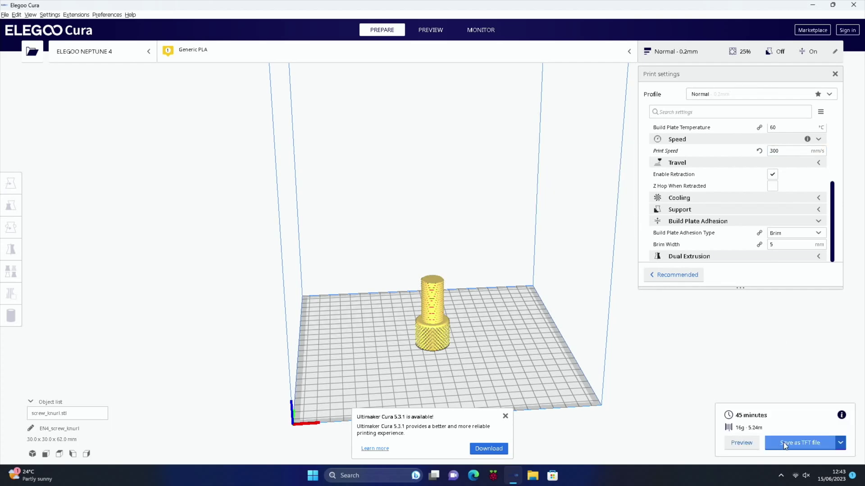
# - Save the sliced TFT file into the Thingyverse folder on USB Drive (D:)
pyautogui.click(784, 446)
pyautogui.click(44, 186)
pyautogui.click(99, 172)
pyautogui.doubleClick(99, 172)
pyautogui.click(350, 237)
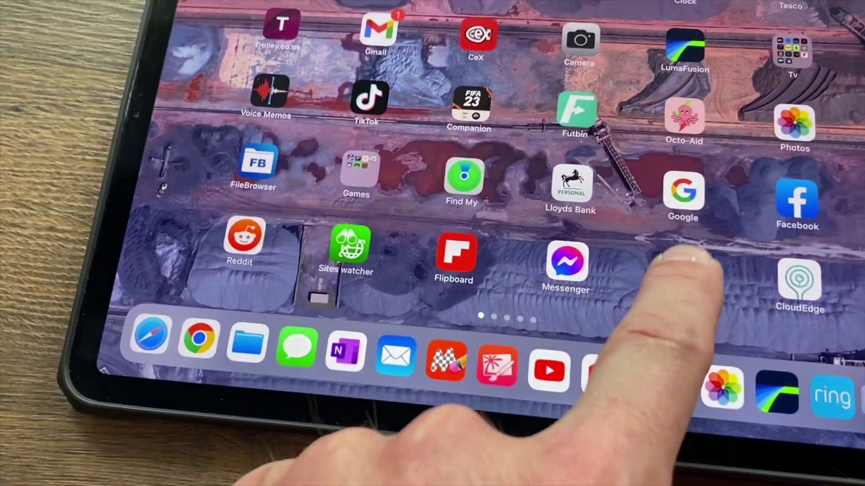
# - Open the Ring app and go live on the '3D printer' camera to watch the Neptune 4
pyautogui.click(832, 397)
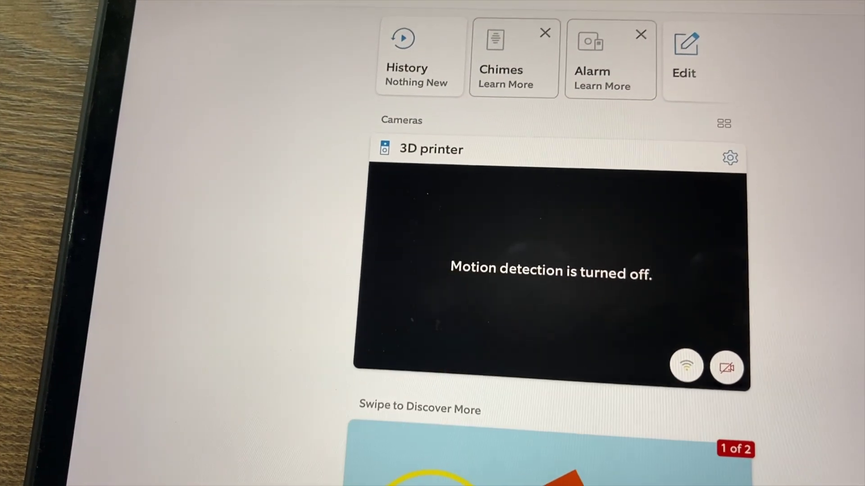
pyautogui.click(550, 270)
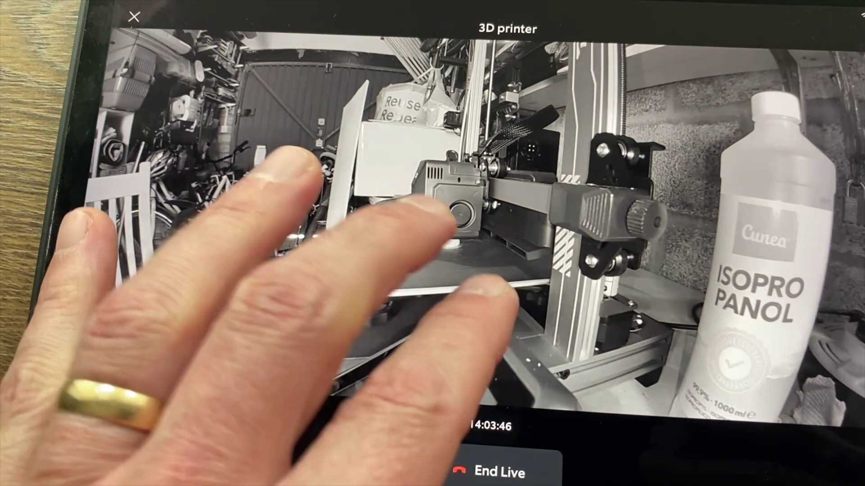
pyautogui.scroll(5, 455, 216)
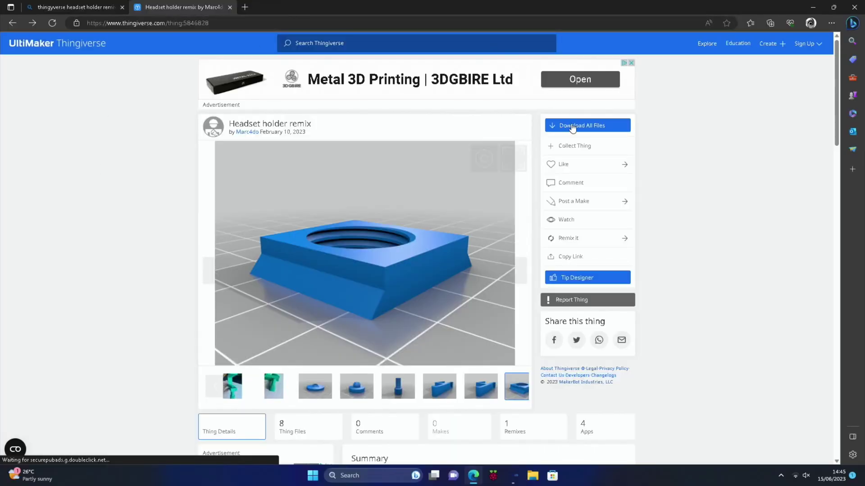
# - Download all Headset holder remix files from Thingiverse as a zip onto the Desktop
pyautogui.click(572, 126)
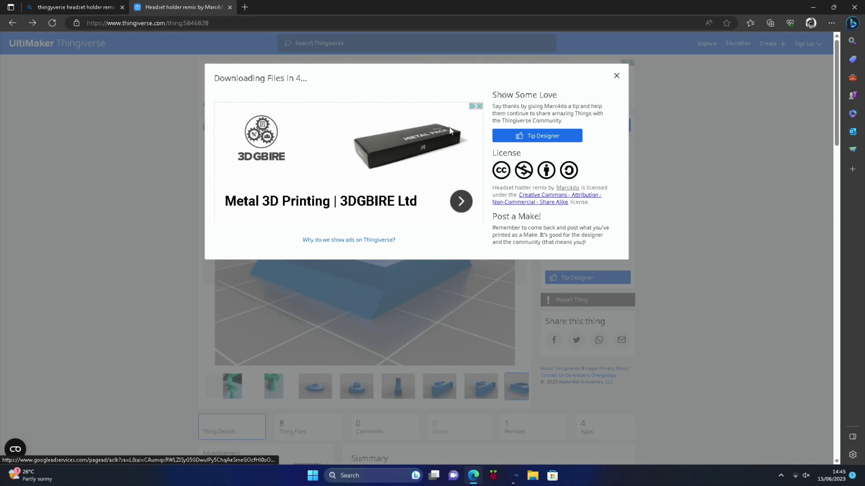
pyautogui.click(725, 70)
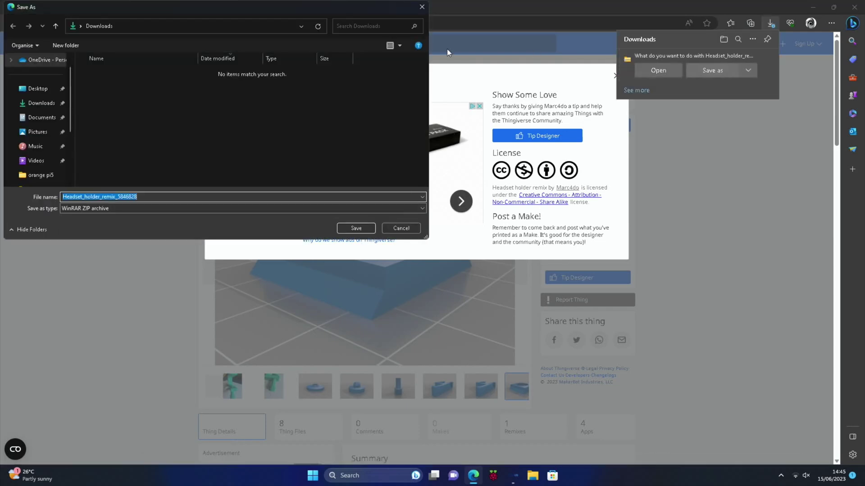
pyautogui.click(31, 91)
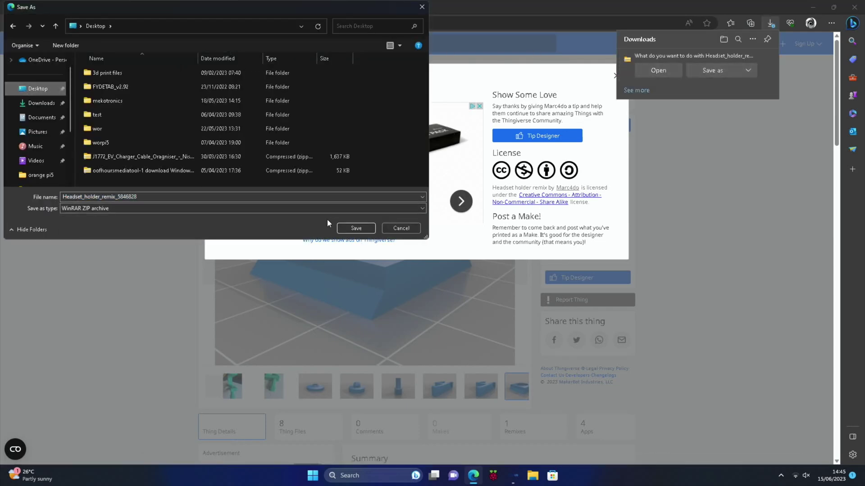
pyautogui.click(355, 228)
# - Open the Headset_holder_remix_5846828 zip and copy its files folder onto the desktop
pyautogui.press('super+d')
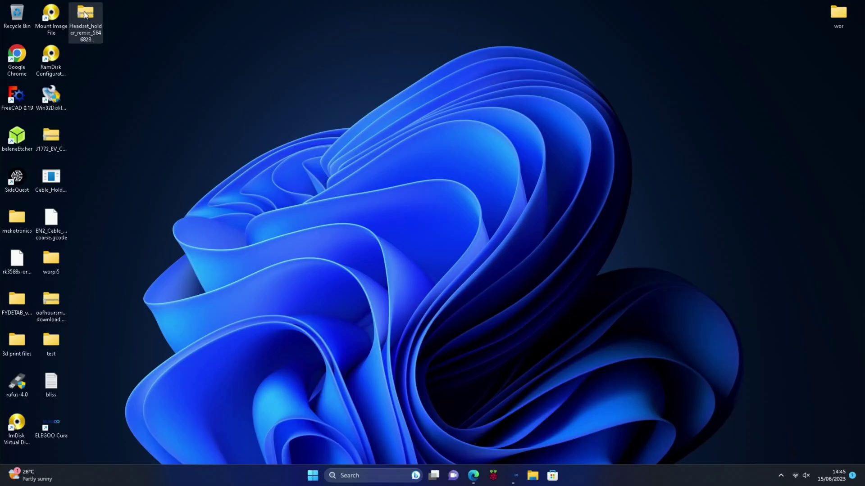
pyautogui.rightClick(85, 15)
pyautogui.click(110, 39)
pyautogui.moveTo(348, 133); pyautogui.dragTo(108, 133)
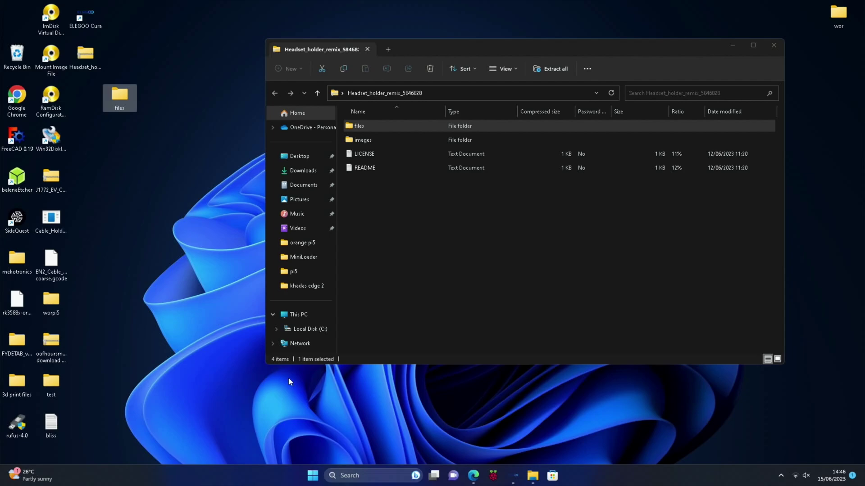
# - Load Headset_Hanger_Thread_v1.stl onto the Cura build plate
pyautogui.click(514, 476)
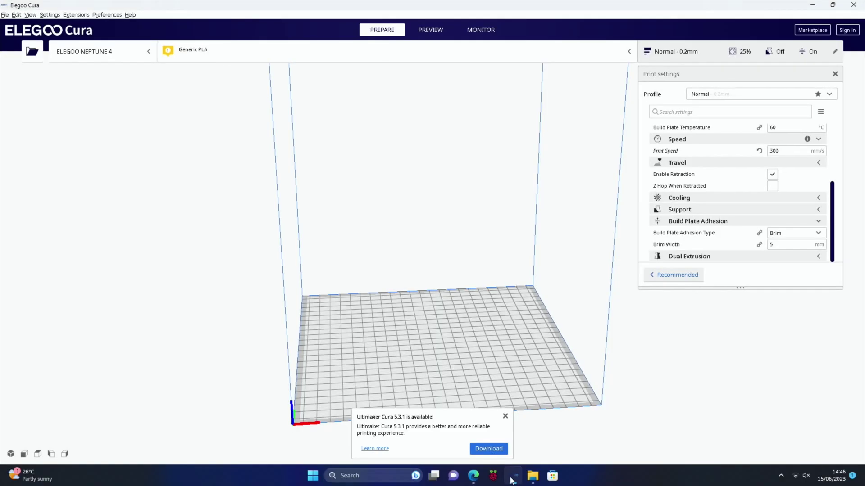
pyautogui.click(4, 14)
pyautogui.click(23, 33)
pyautogui.doubleClick(149, 97)
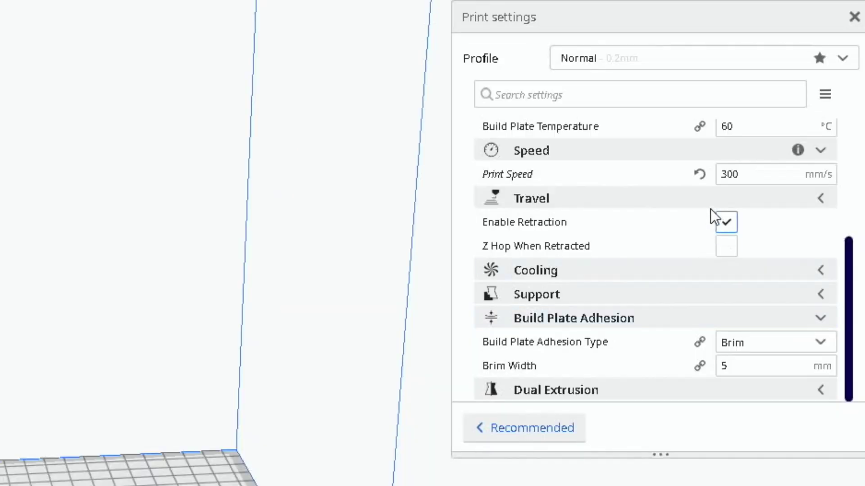
# - Set Print Speed to 500 mm/s, slice the hanger, and save the G-code to USB
pyautogui.click(782, 150)
pyautogui.press('BackSpace')
pyautogui.press('BackSpace')
pyautogui.press('BackSpace')
pyautogui.write('500')
pyautogui.scroll(5, 848, 166)
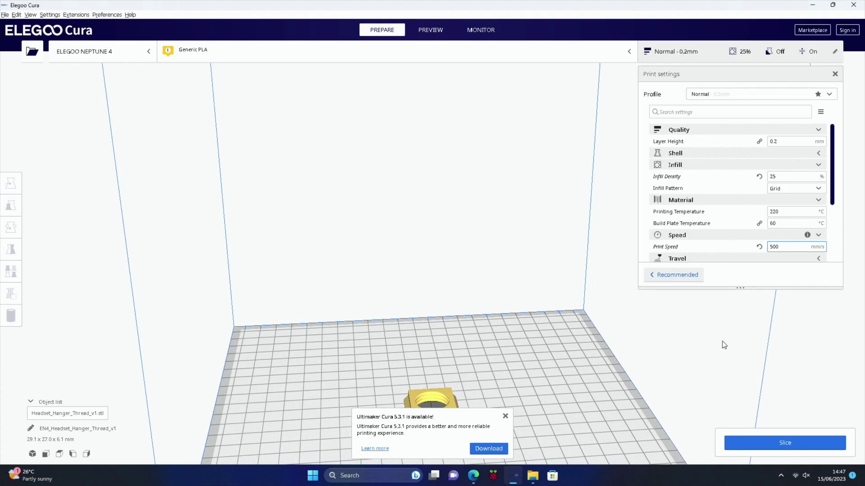
pyautogui.click(781, 443)
pyautogui.click(781, 443)
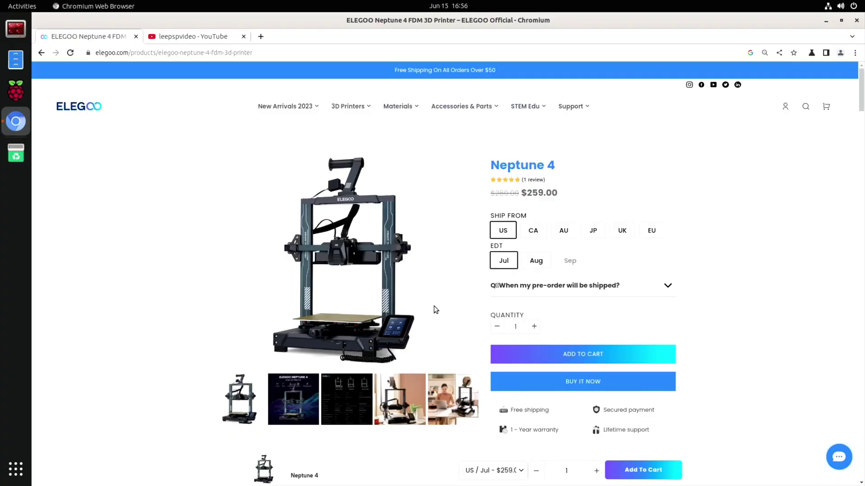
# - Browse the Neptune 4 product photos, then zoom to 80% on the 10 Times Faster Printing Speed section
pyautogui.click(301, 399)
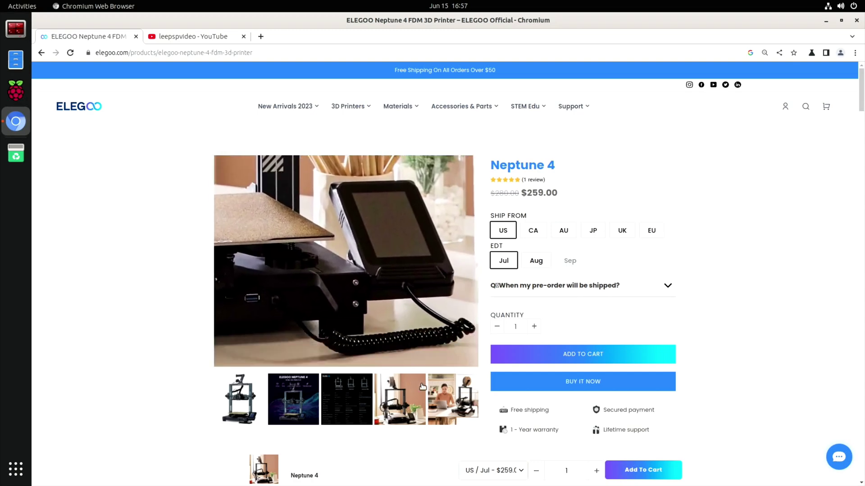
pyautogui.click(453, 395)
pyautogui.scroll(-15, 188, 331)
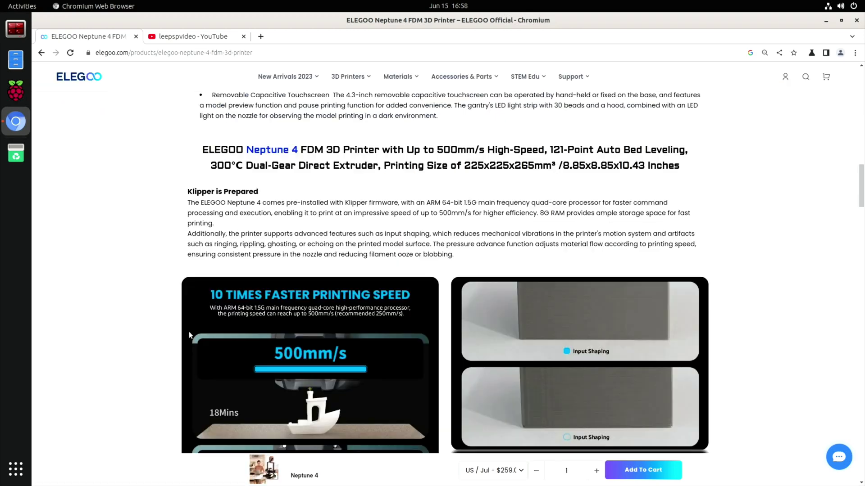
pyautogui.scroll(-3, 188, 331)
pyautogui.hotkey('ctrl', '-')
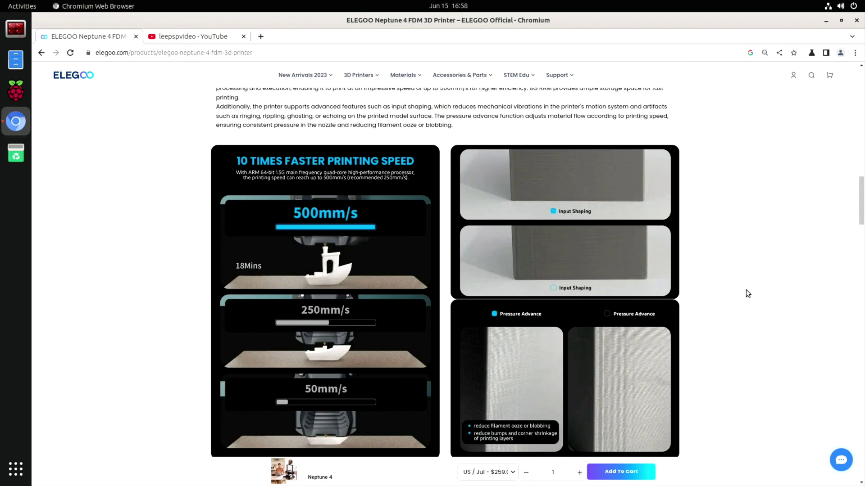
pyautogui.scroll(-3, 746, 291)
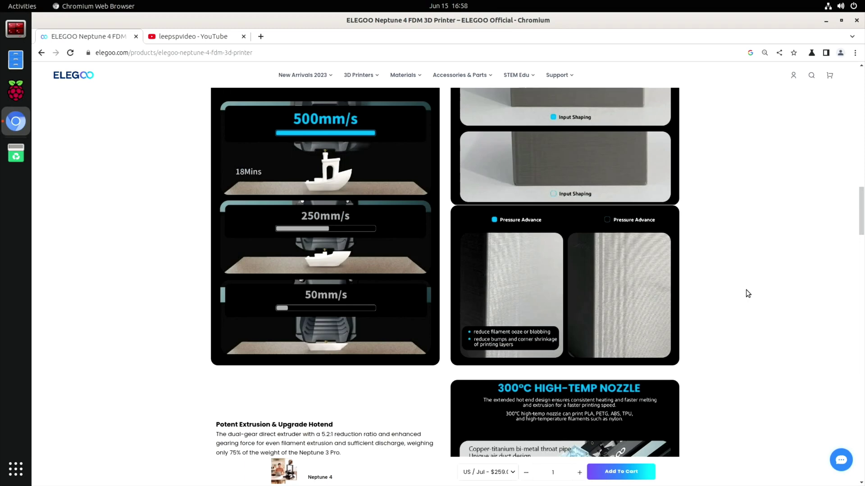
pyautogui.scroll(1, 745, 290)
# - Scroll the channel's 'neptune' YouTube results down to the video doorbell print monitoring video
pyautogui.click(196, 37)
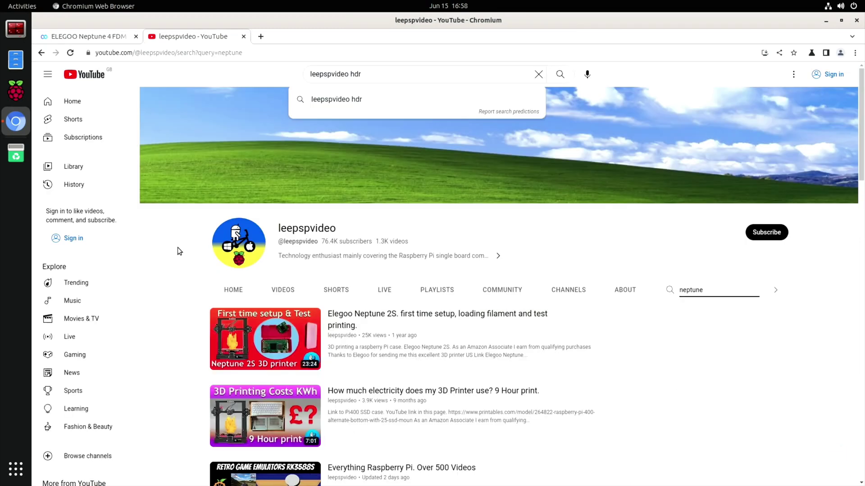
pyautogui.moveTo(209, 319)
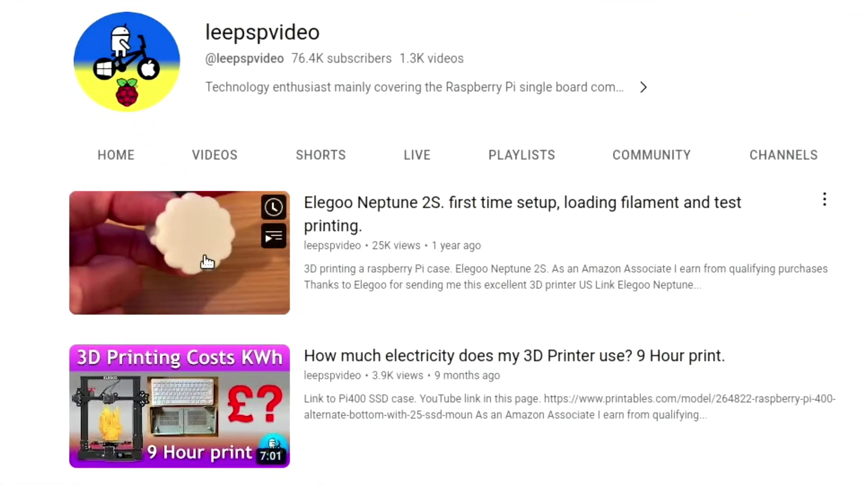
pyautogui.moveTo(384, 410)
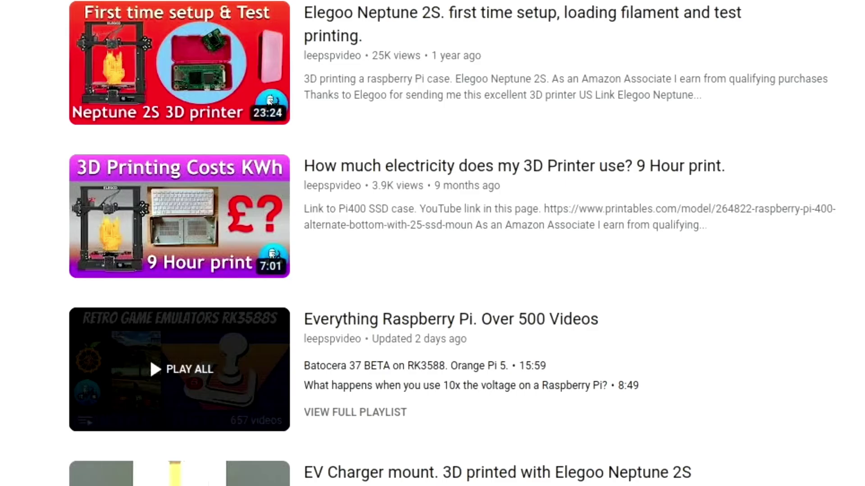
pyautogui.scroll(-4, 371, 354)
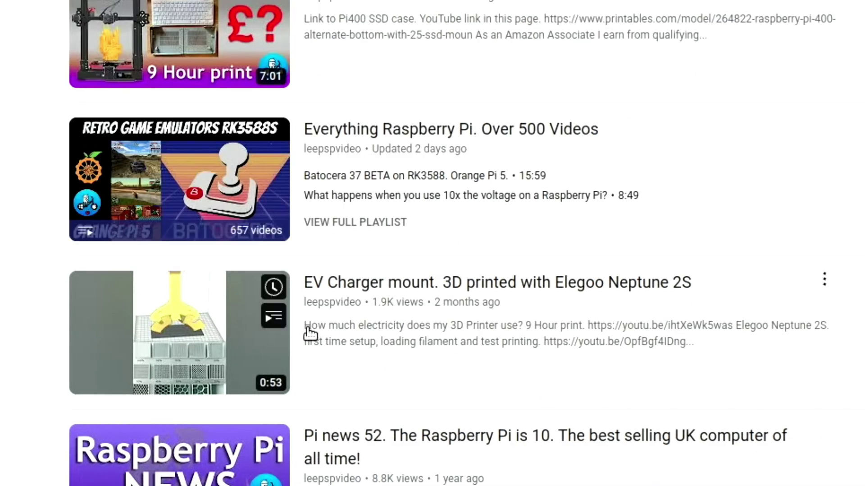
pyautogui.scroll(-6, 309, 333)
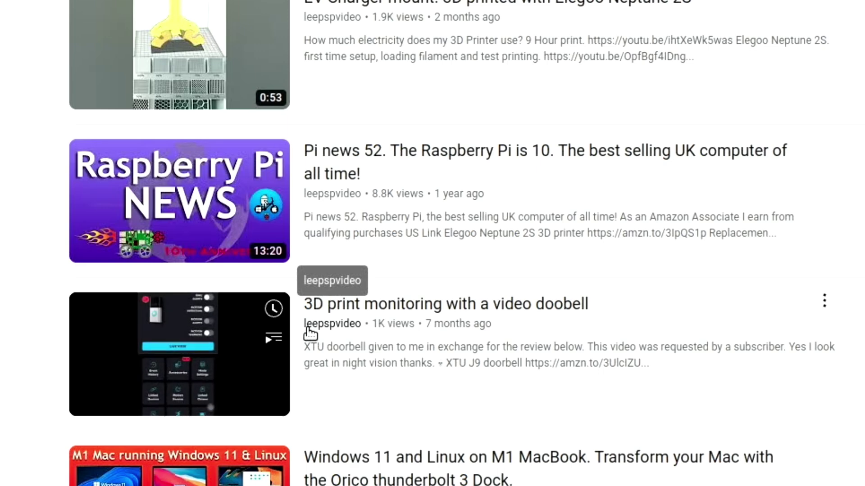